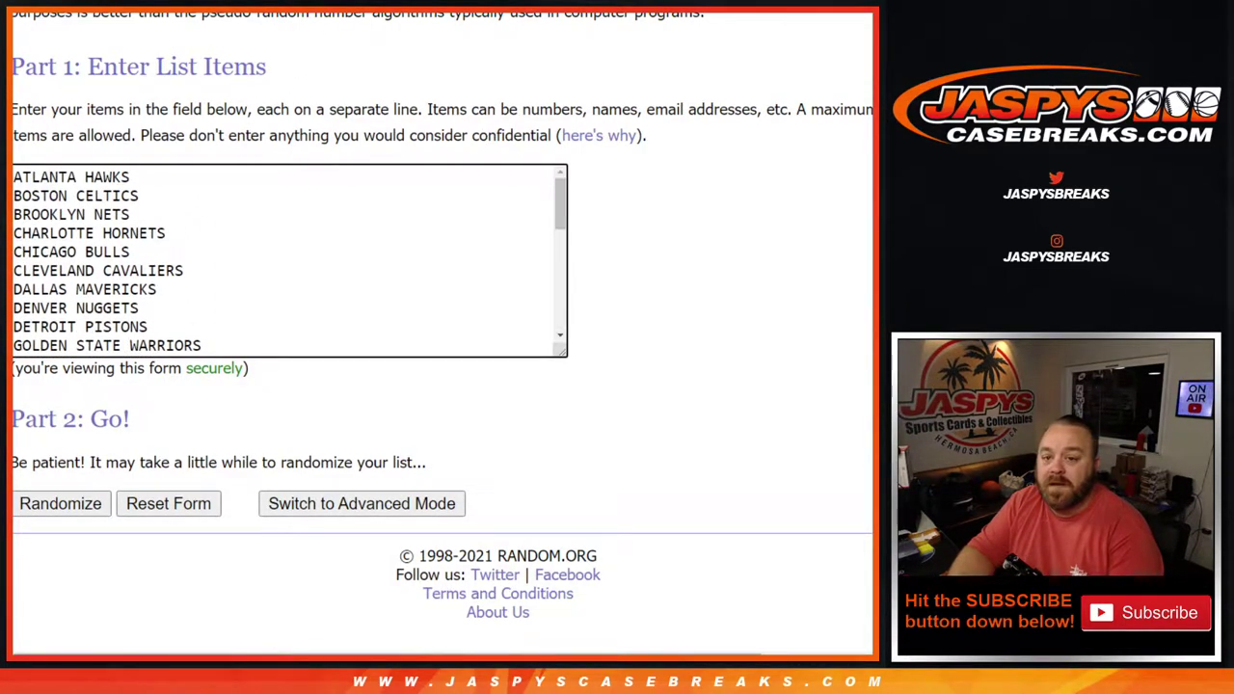
- Roll two dice in the RANDOM.ORG Dice Roller
key(ctrl+Tab)
click(52, 364)
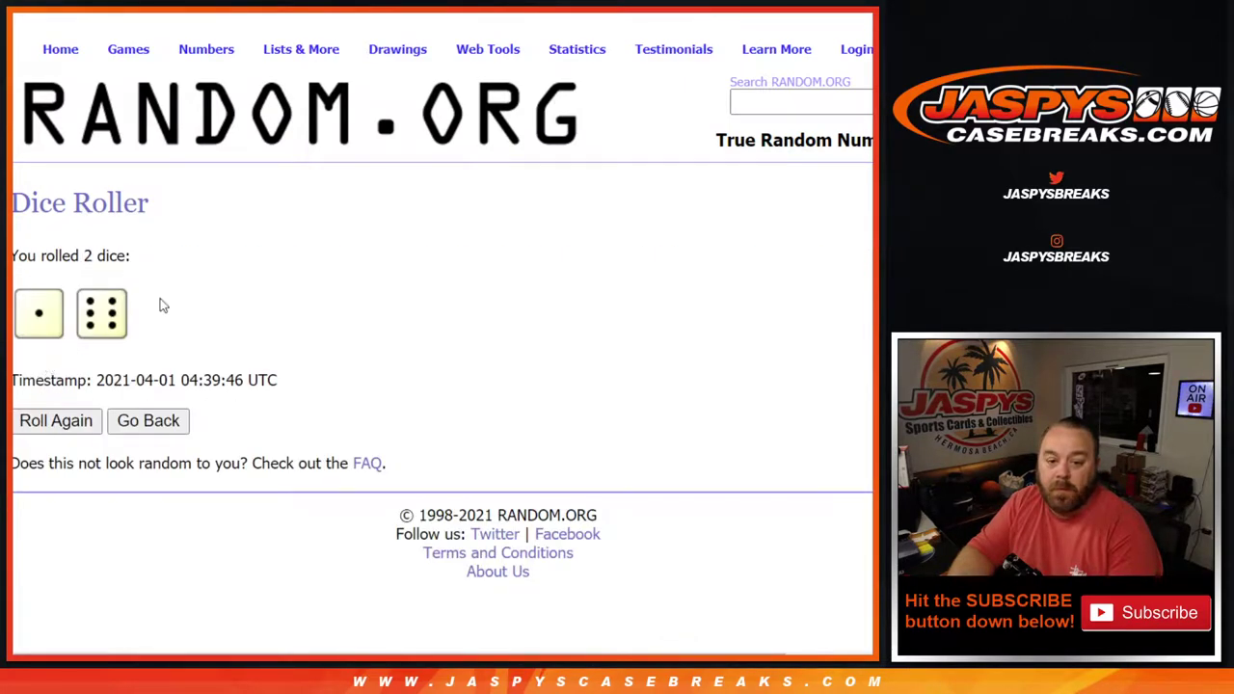
- Randomize the list of participant names seven times in the RANDOM.ORG list randomizer
key(ctrl+Tab)
click(55, 505)
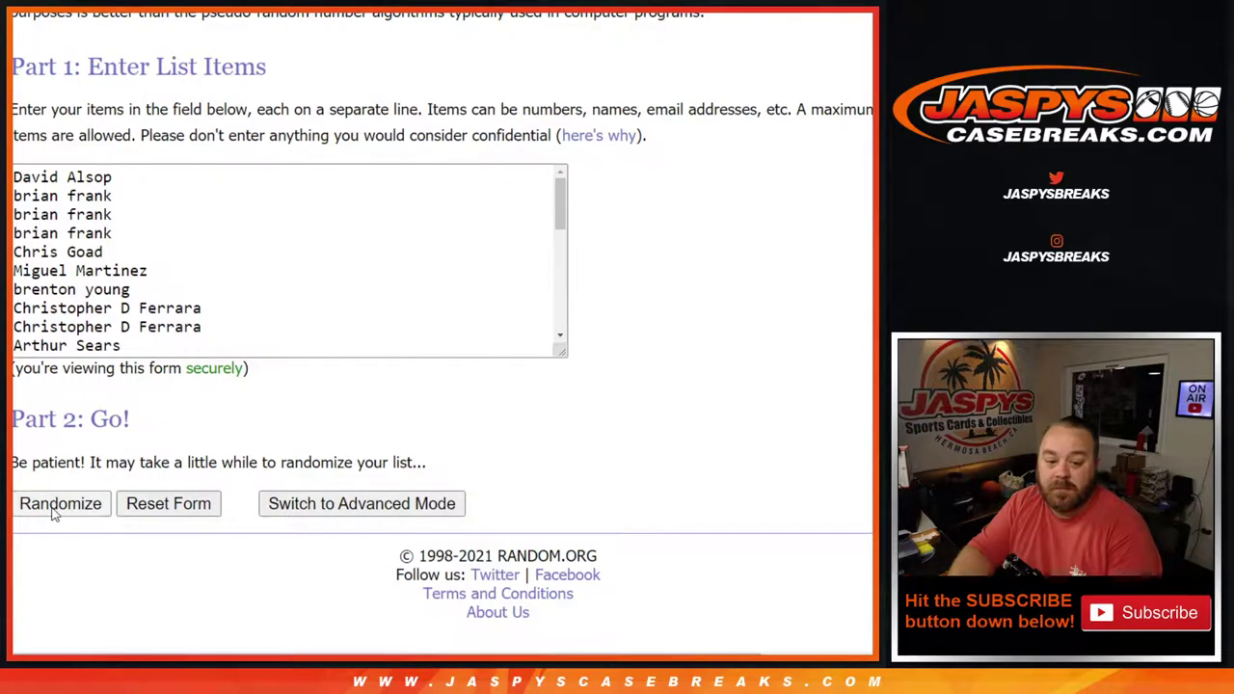
scroll(41, 500, down, 5)
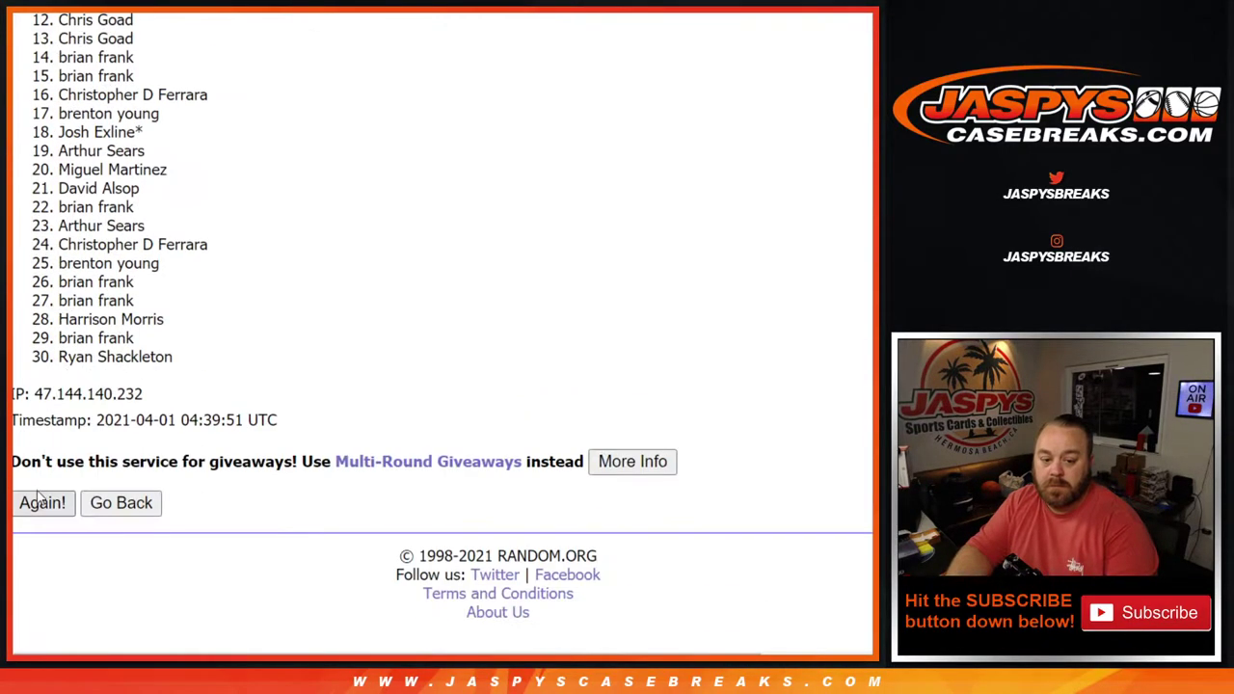
click(42, 506)
scroll(41, 511, down, 5)
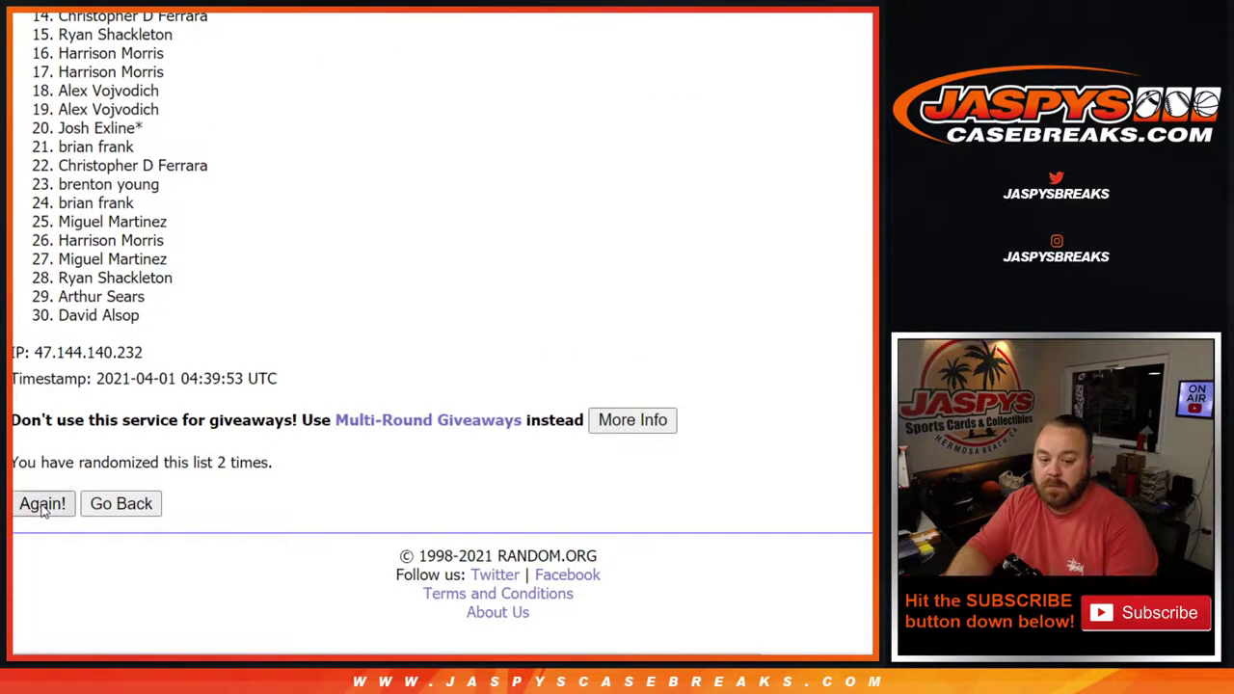
click(42, 505)
scroll(43, 511, down, 5)
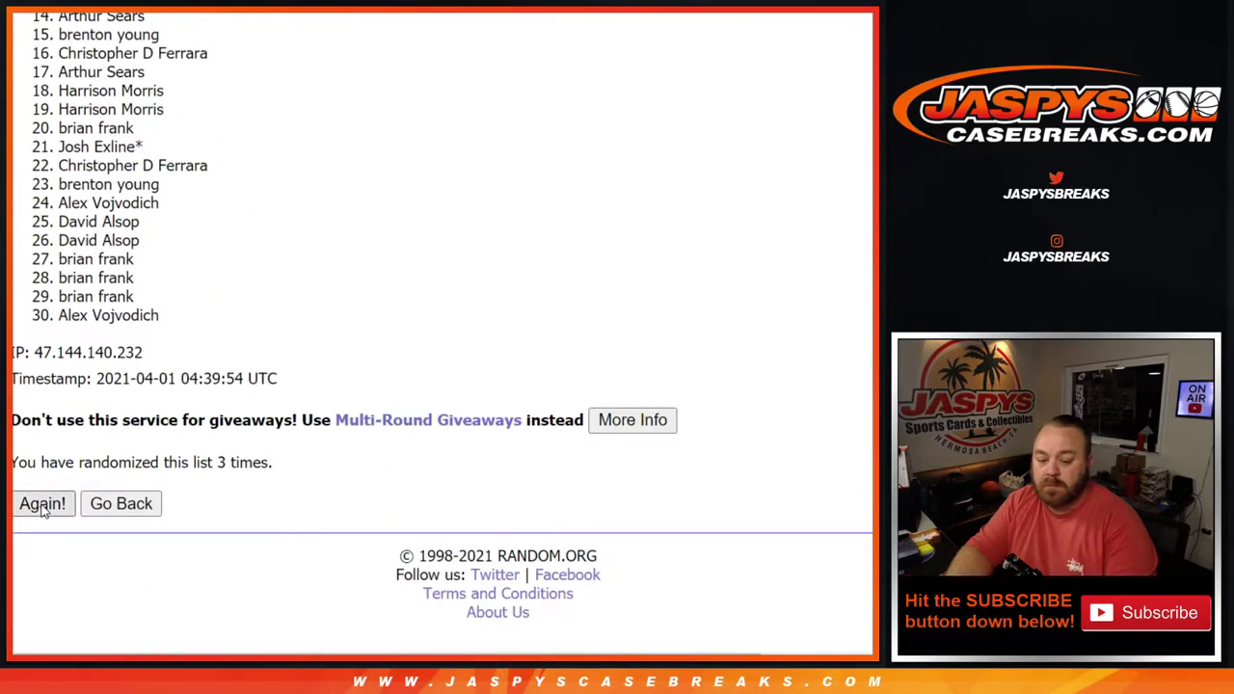
click(41, 506)
click(42, 505)
click(41, 506)
key(ctrl+Tab)
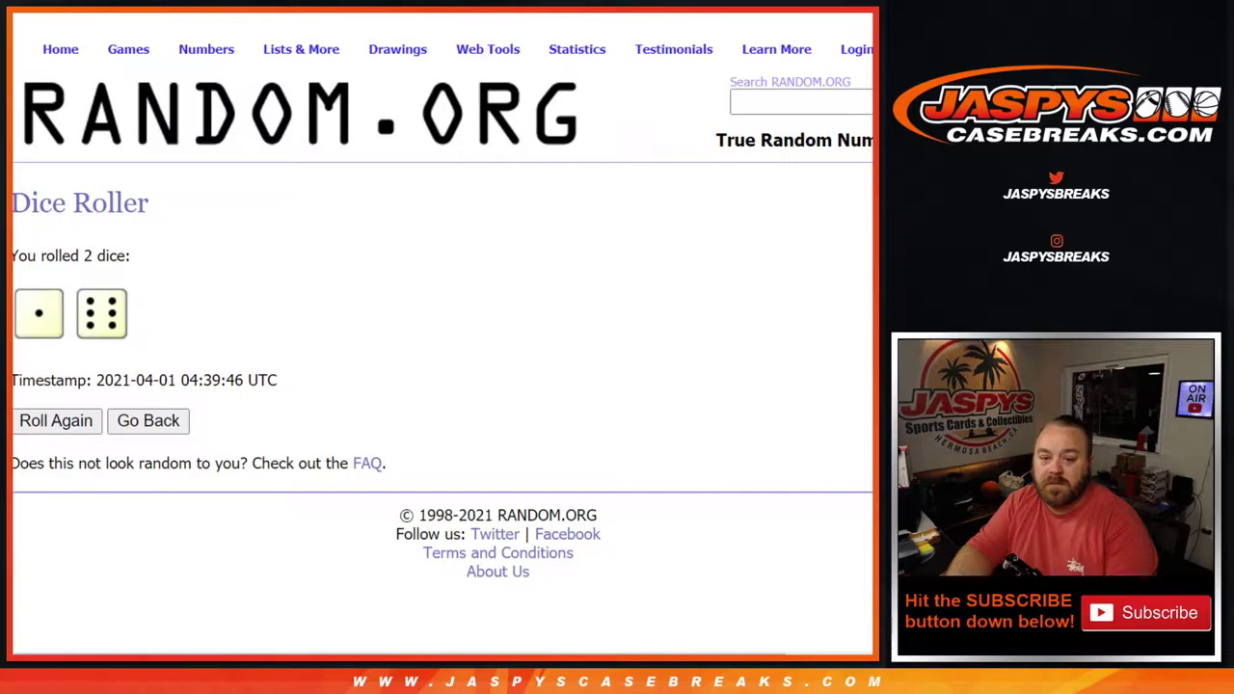
key(ctrl+Tab)
scroll(131, 481, down, 5)
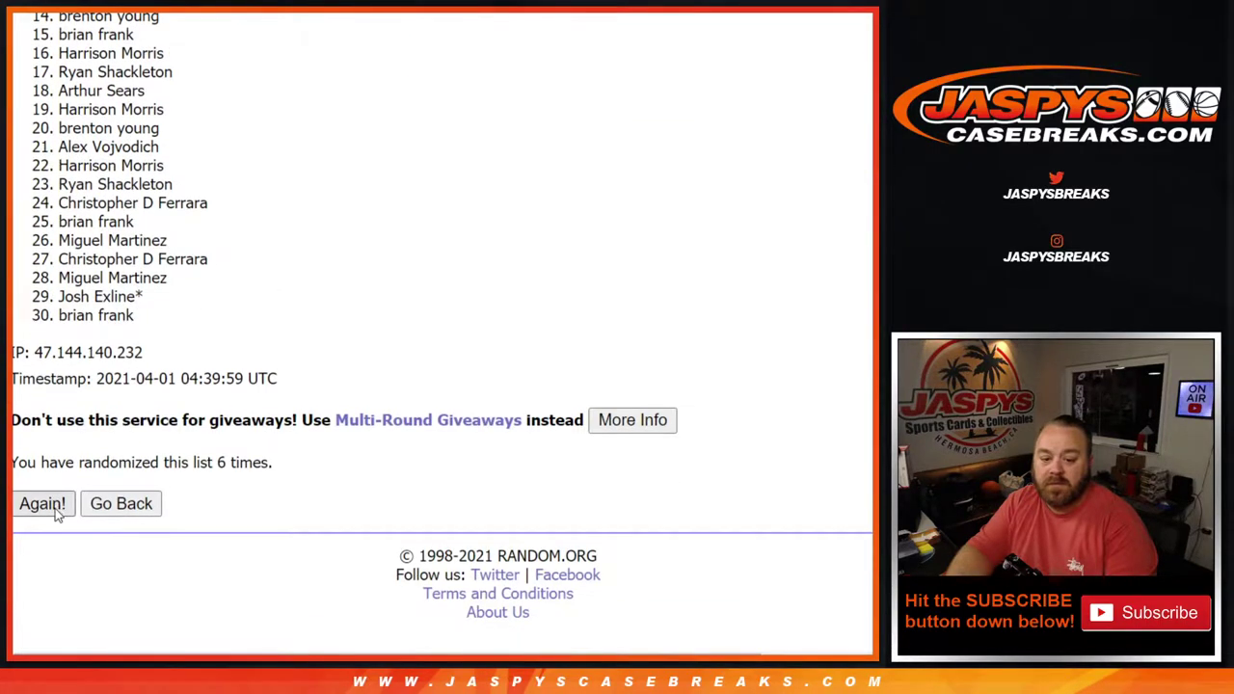
click(55, 511)
- Copy the 30 randomized participant names into column A of the break's Google Sheets spreadsheet, starting at A1
drag(59, 293, 172, 328)
key(ctrl+c)
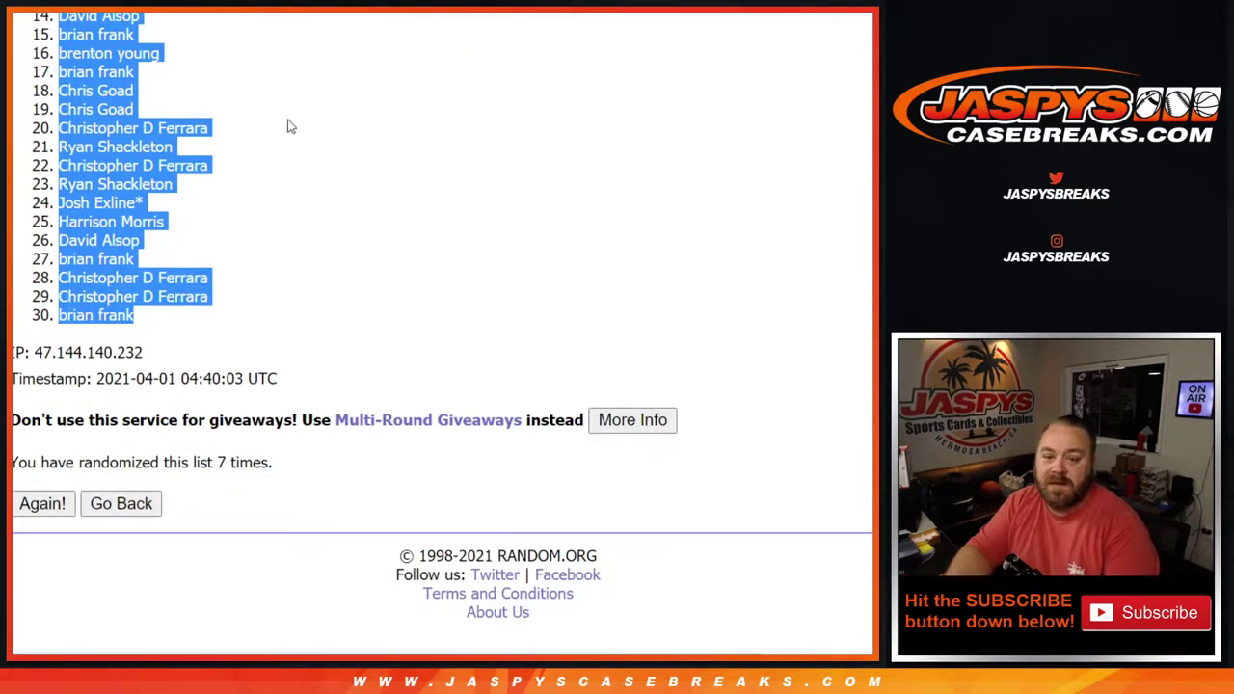
key(ctrl+Tab)
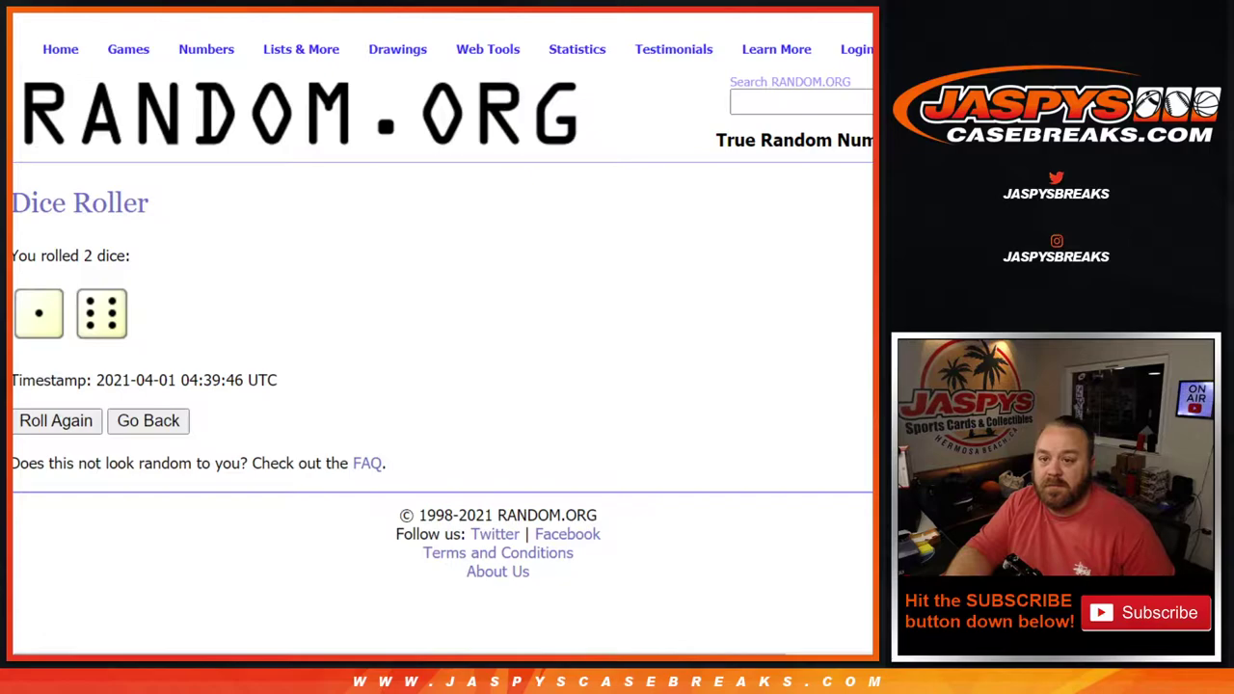
key(ctrl+Tab)
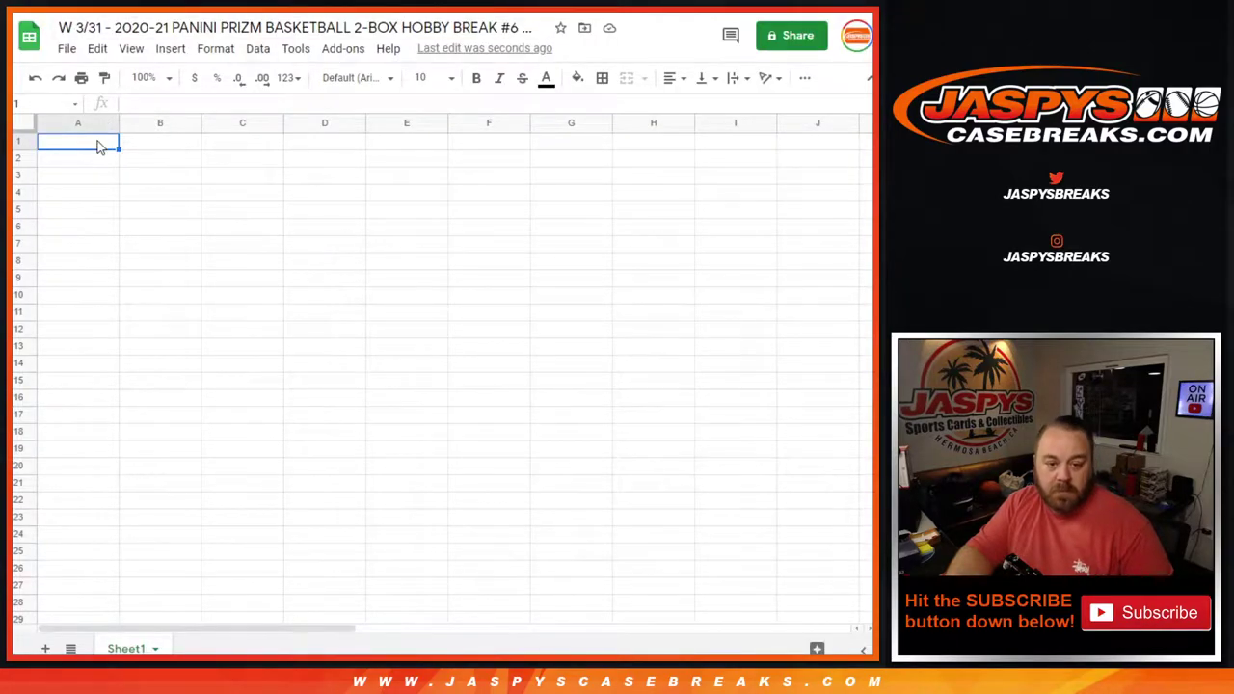
key(ctrl+v)
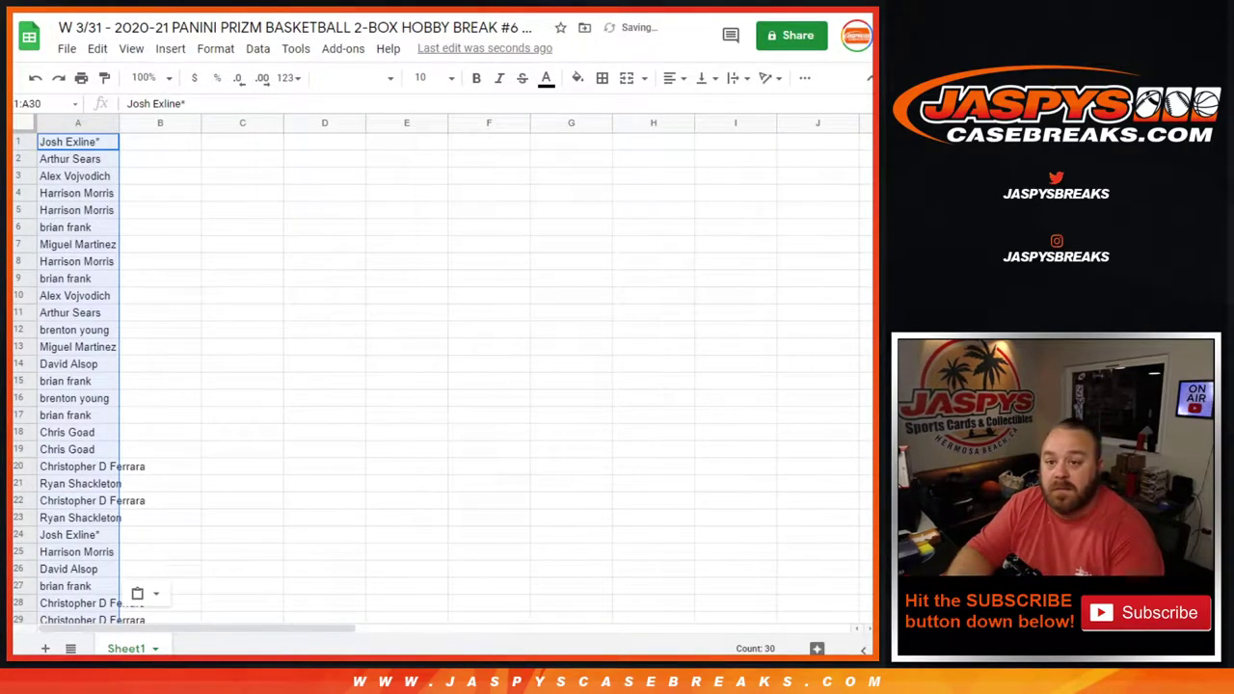
- Randomize the list of NBA teams seven times in the RANDOM.ORG list randomizer
key(ctrl+Tab)
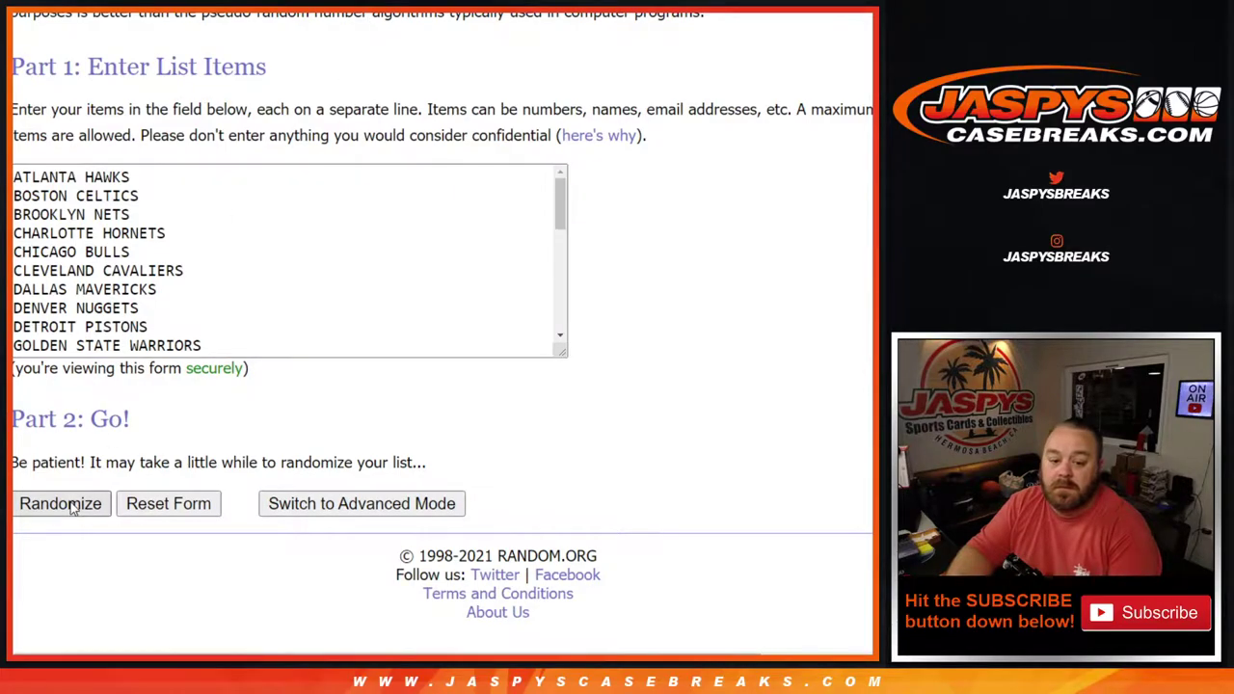
click(64, 504)
scroll(48, 498, down, 5)
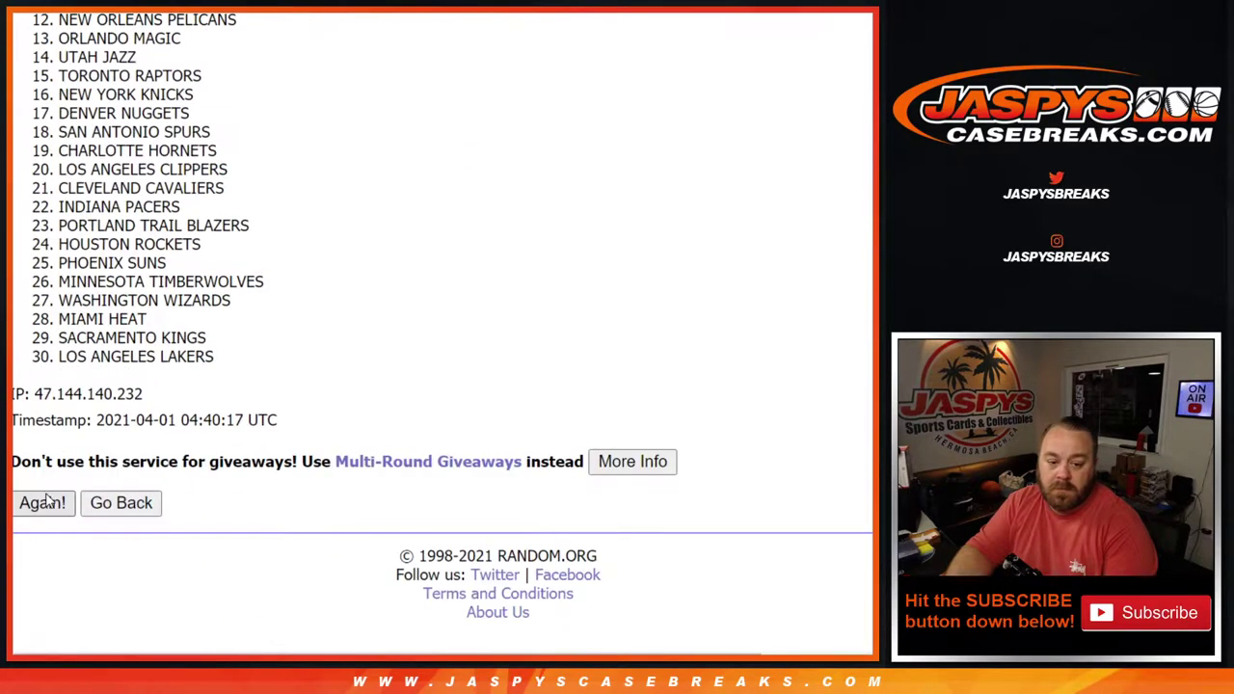
click(43, 502)
scroll(48, 505, down, 5)
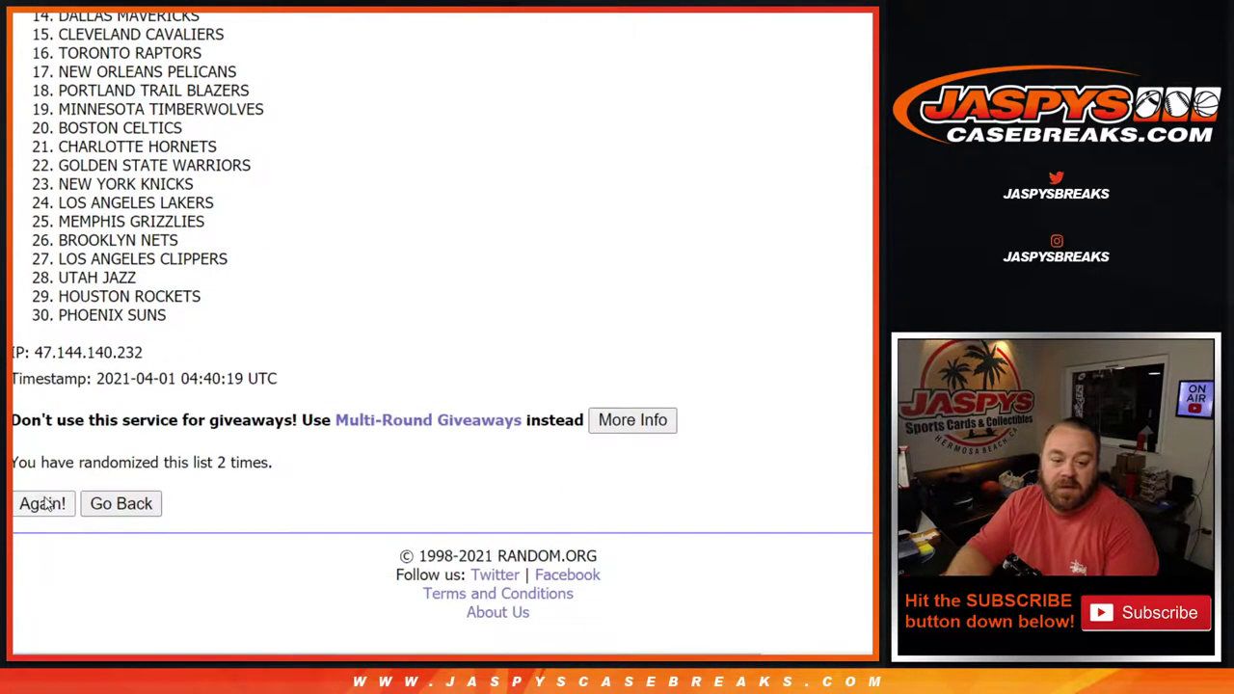
click(43, 503)
scroll(42, 503, down, 5)
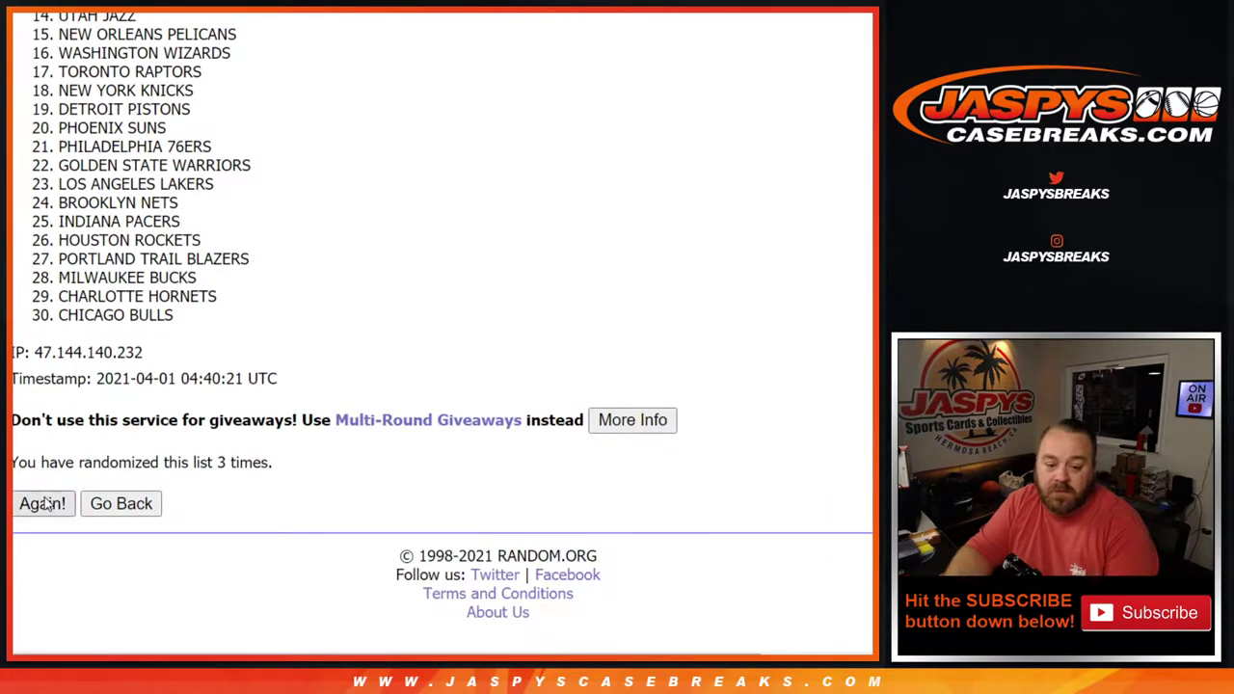
click(42, 503)
scroll(45, 505, down, 5)
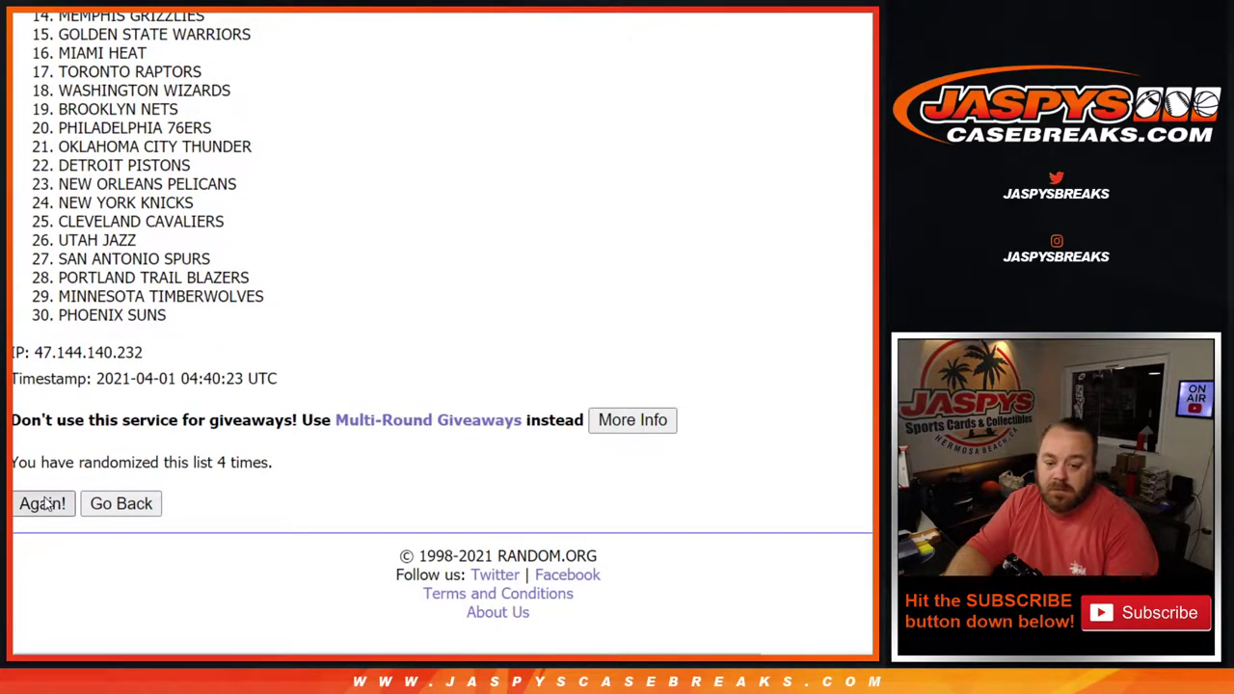
click(42, 504)
scroll(46, 505, down, 5)
click(42, 503)
scroll(42, 503, down, 5)
click(42, 503)
- Copy the 30 randomized team names into column B of the spreadsheet beside the participants, starting at B1
drag(59, 289, 242, 620)
key(ctrl+c)
scroll(322, 543, down, 3)
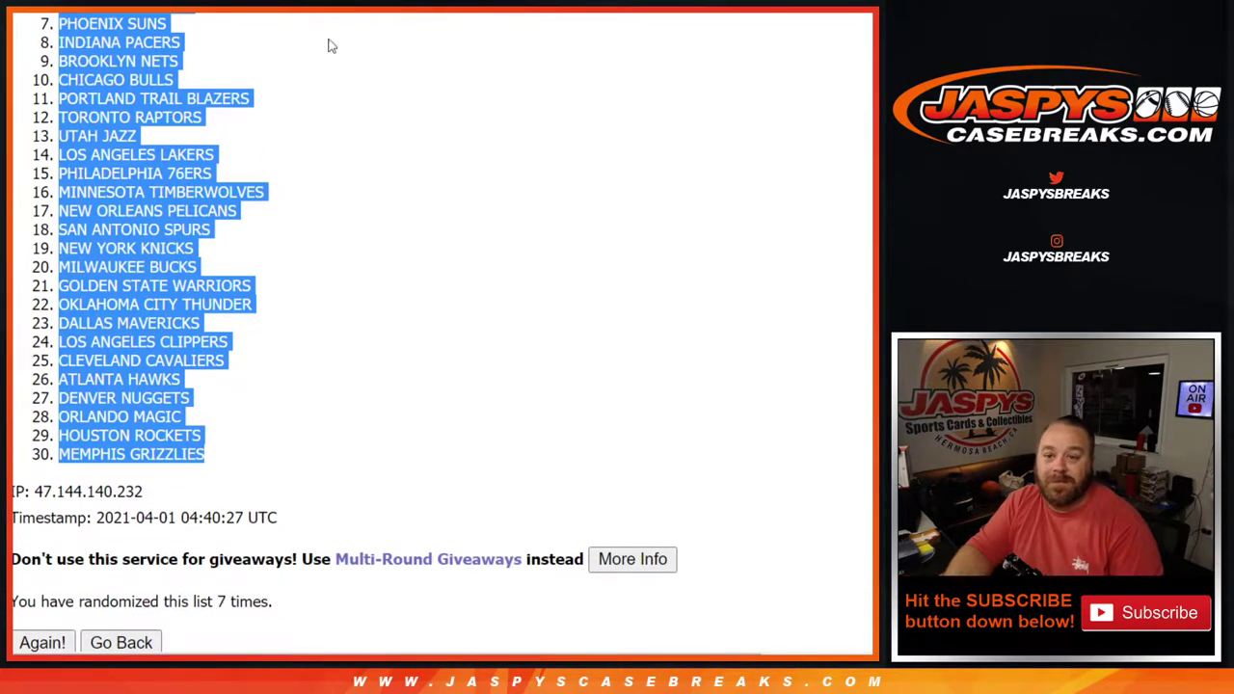
key(ctrl+Tab)
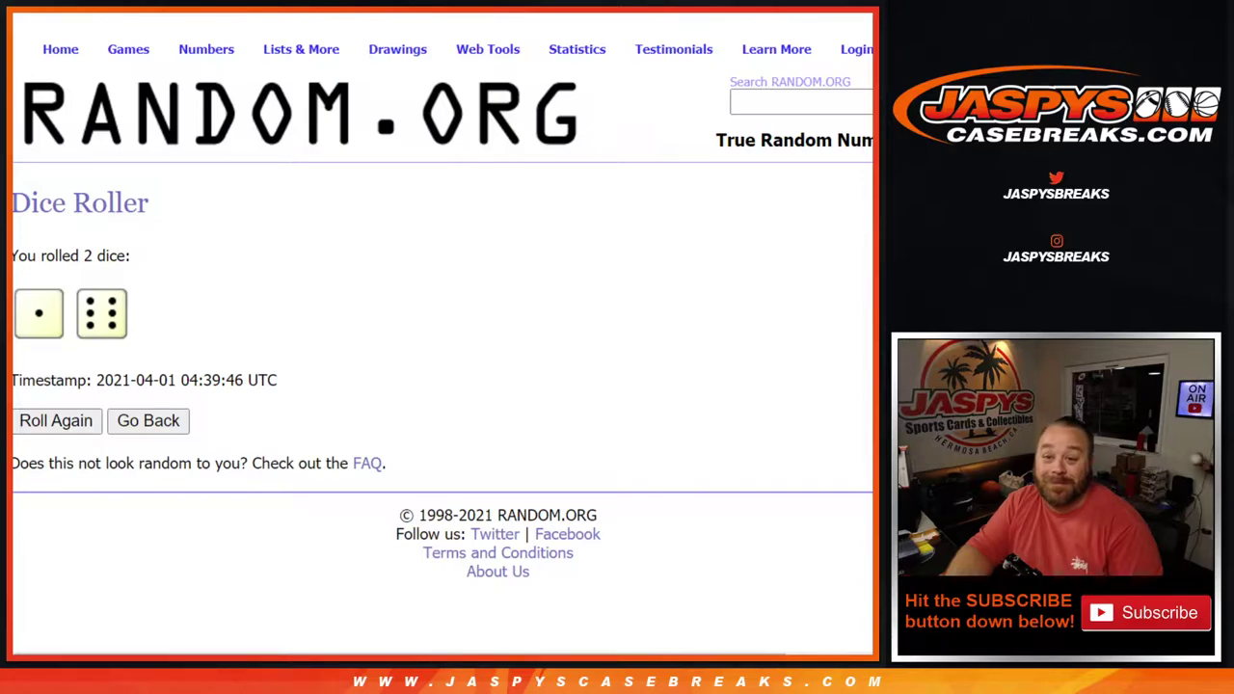
key(ctrl+Tab)
click(176, 144)
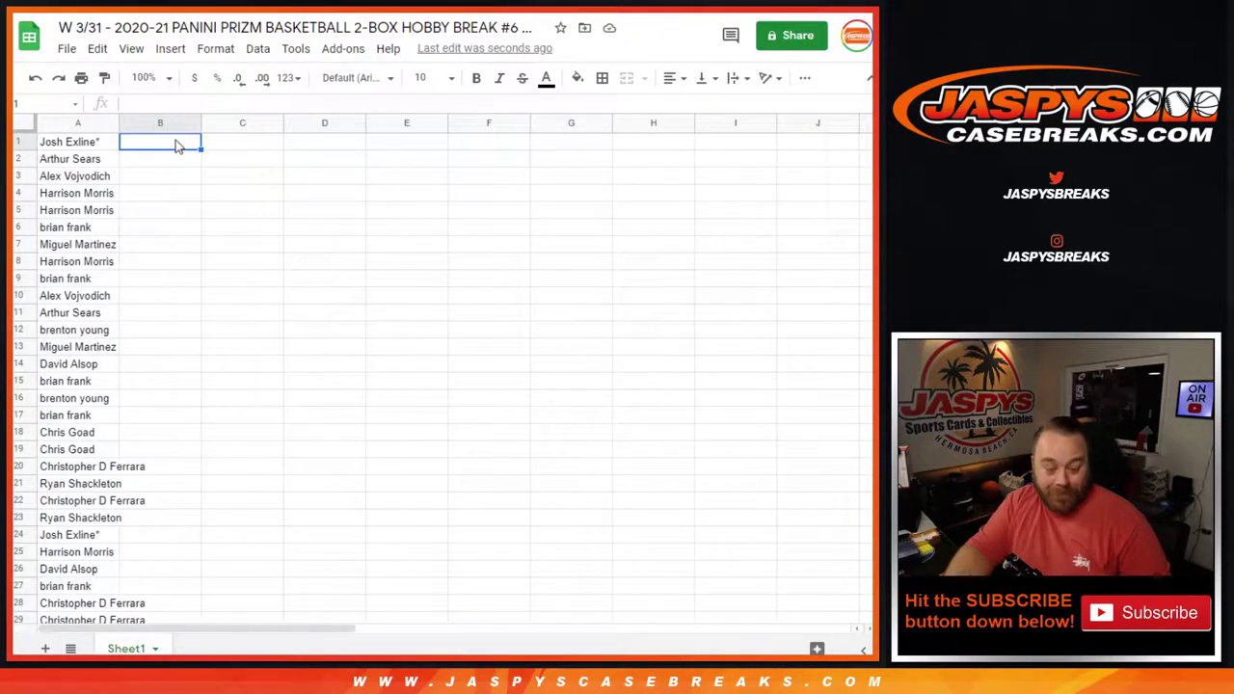
key(ctrl+v)
- Set the whole sheet to the Default (Arial) font at size 14 and fit columns A and B to their contents
click(26, 125)
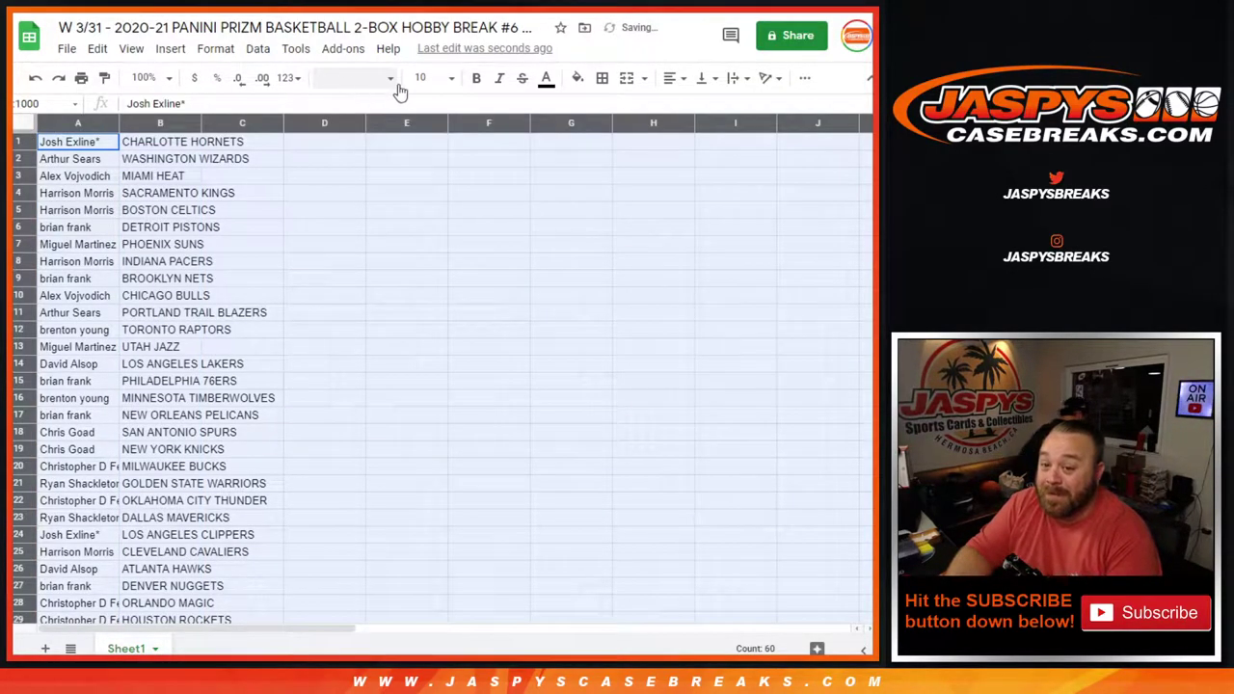
click(179, 177)
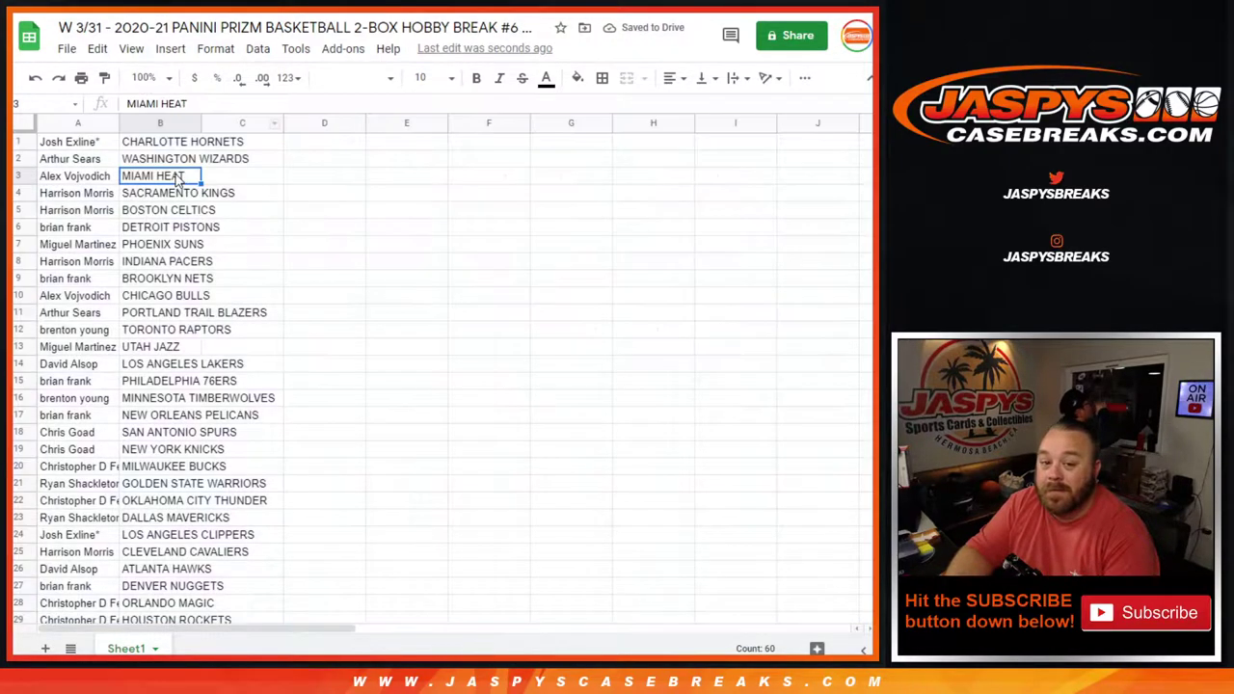
click(26, 125)
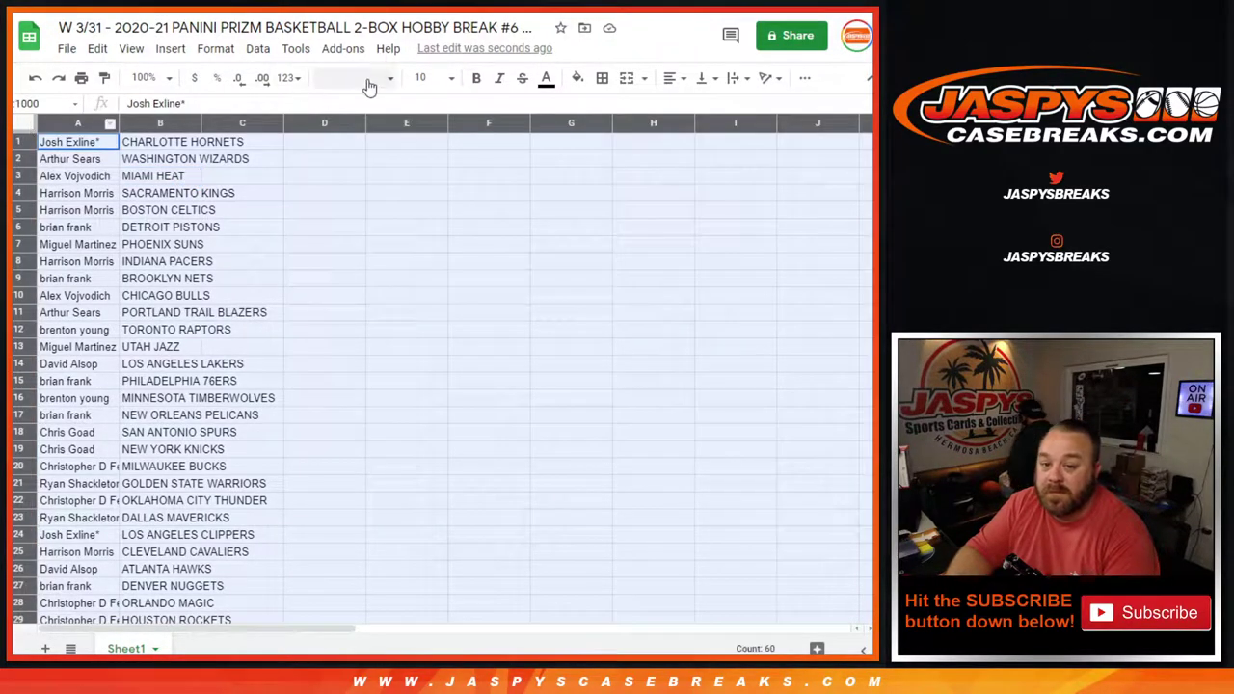
click(381, 78)
click(395, 172)
click(430, 78)
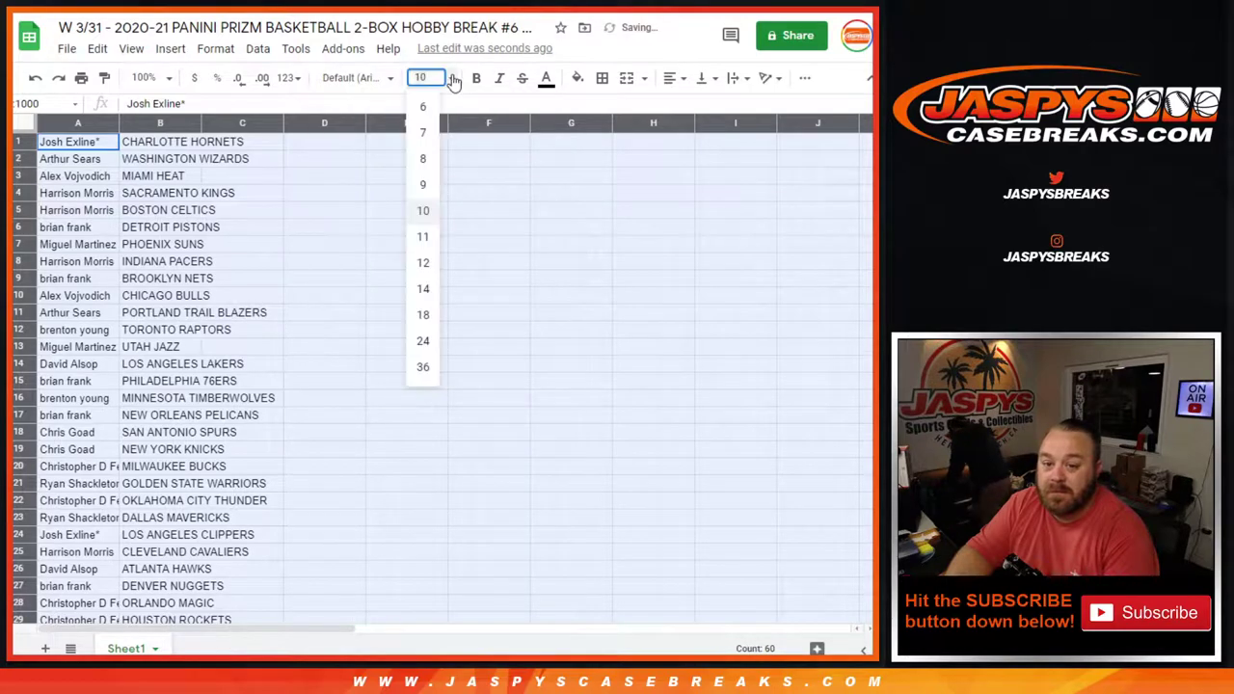
click(425, 292)
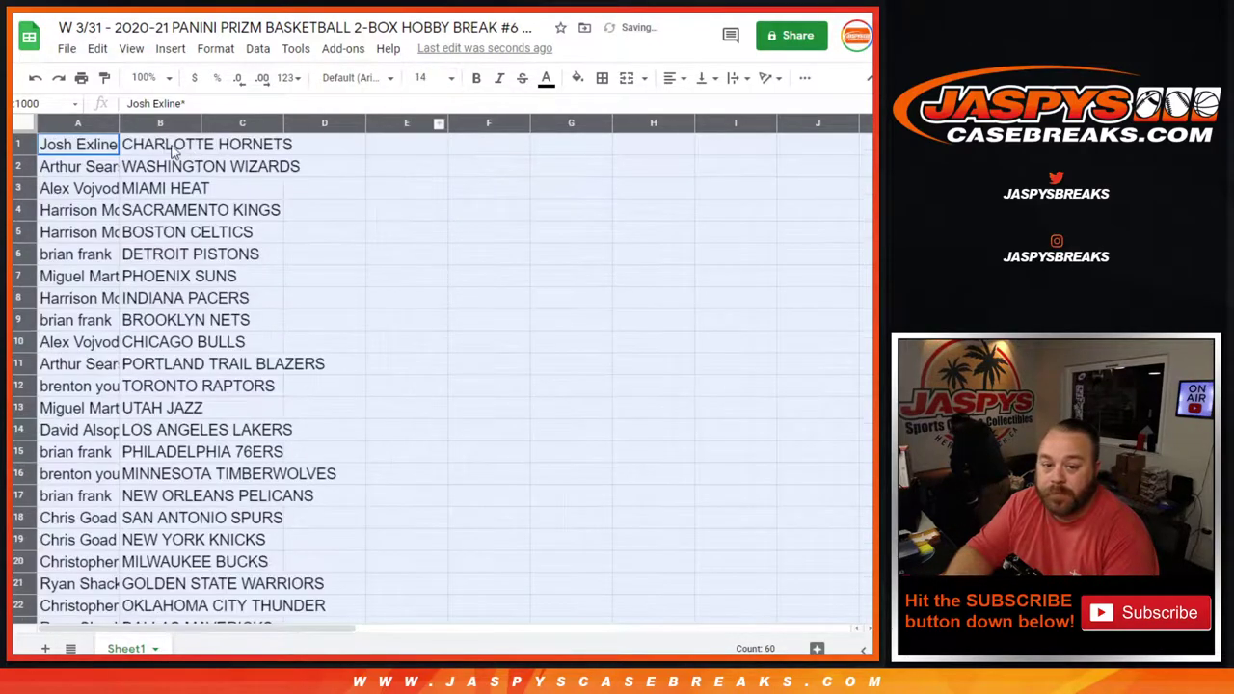
double_click(116, 122)
click(126, 144)
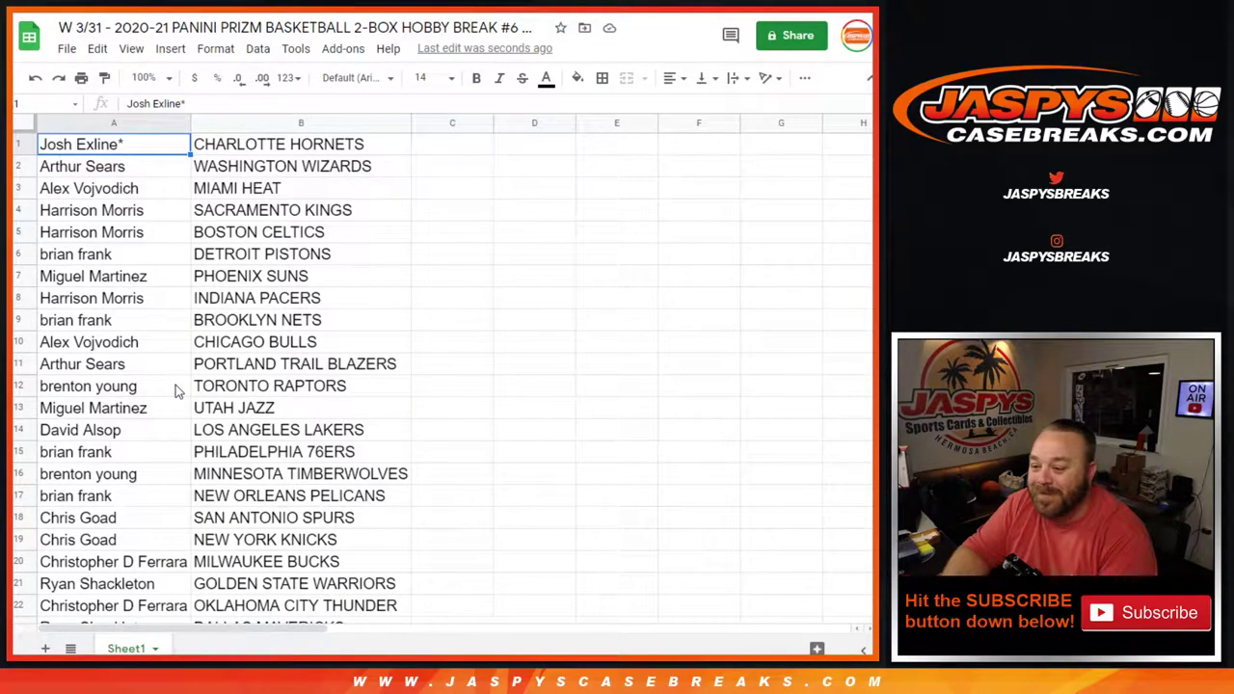
- Make the range A1:B30 bold with borders on all cells, refitting the column width to the bold text
scroll(176, 390, down, 3)
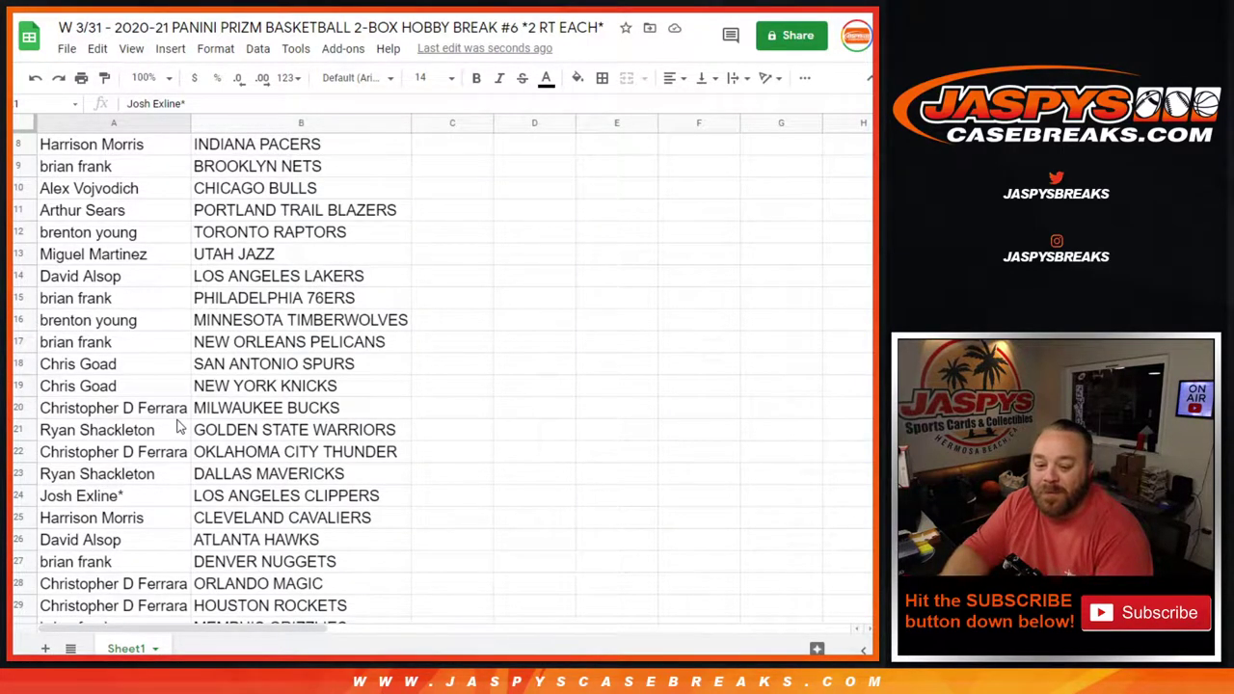
scroll(177, 425, down, 2)
drag(256, 520, 169, 92)
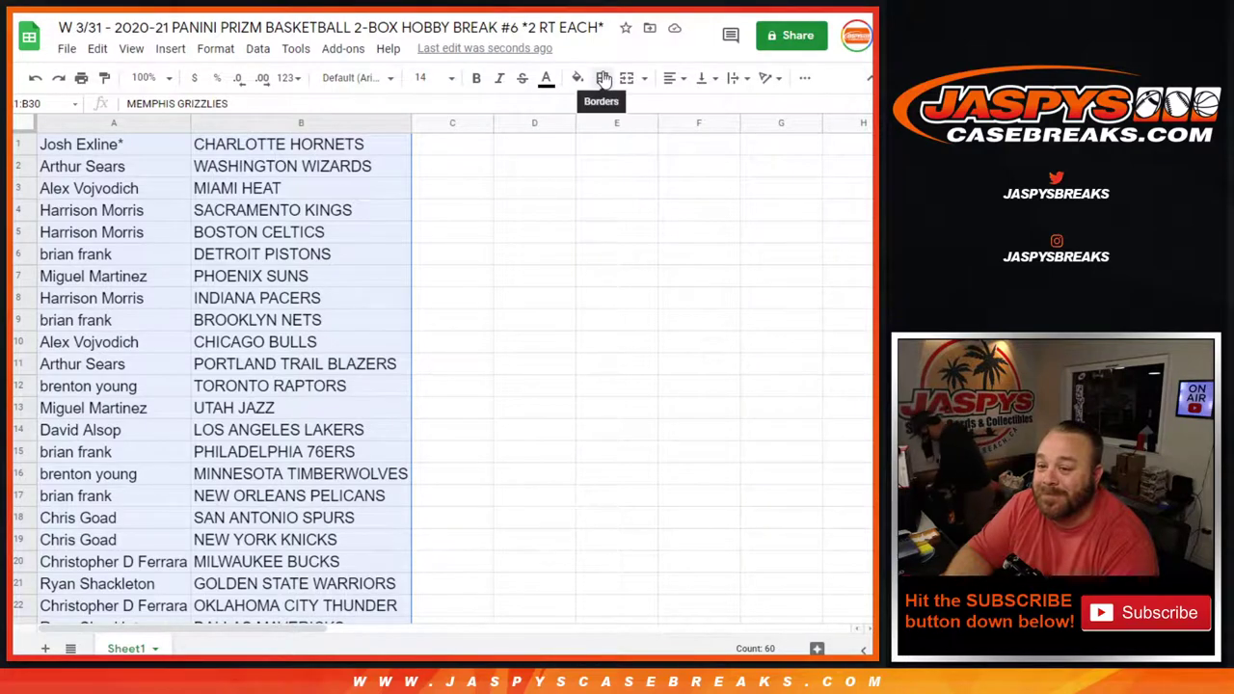
click(476, 78)
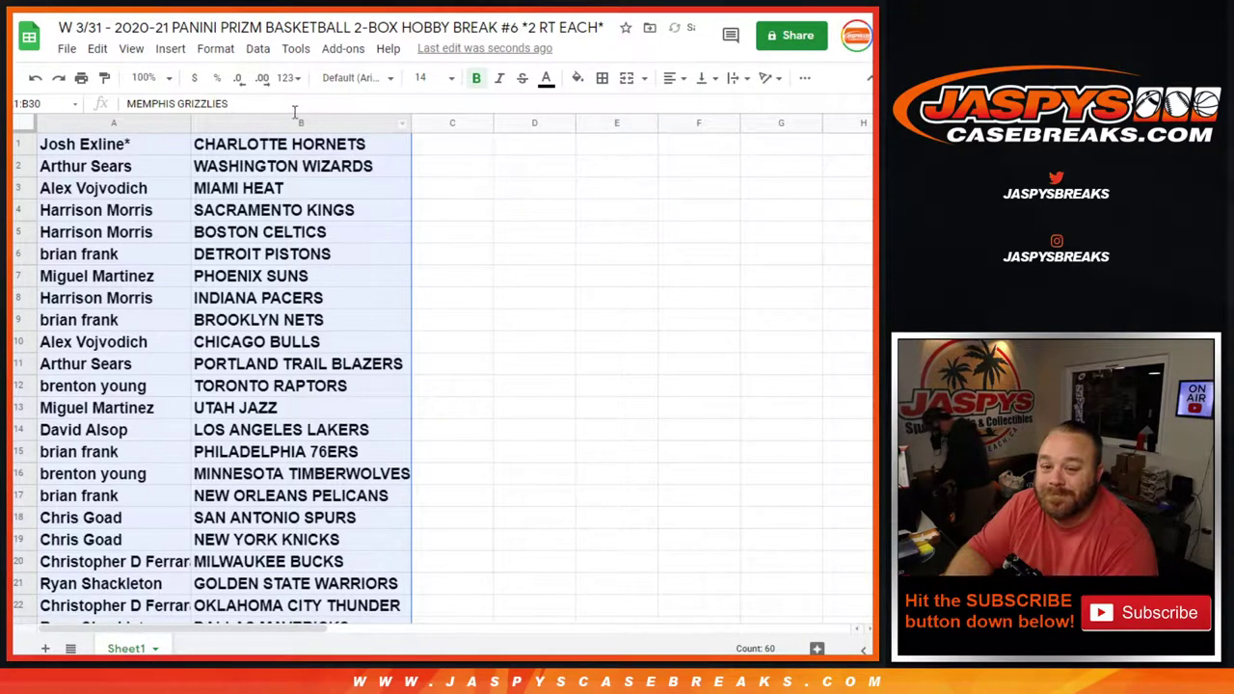
double_click(189, 124)
click(601, 78)
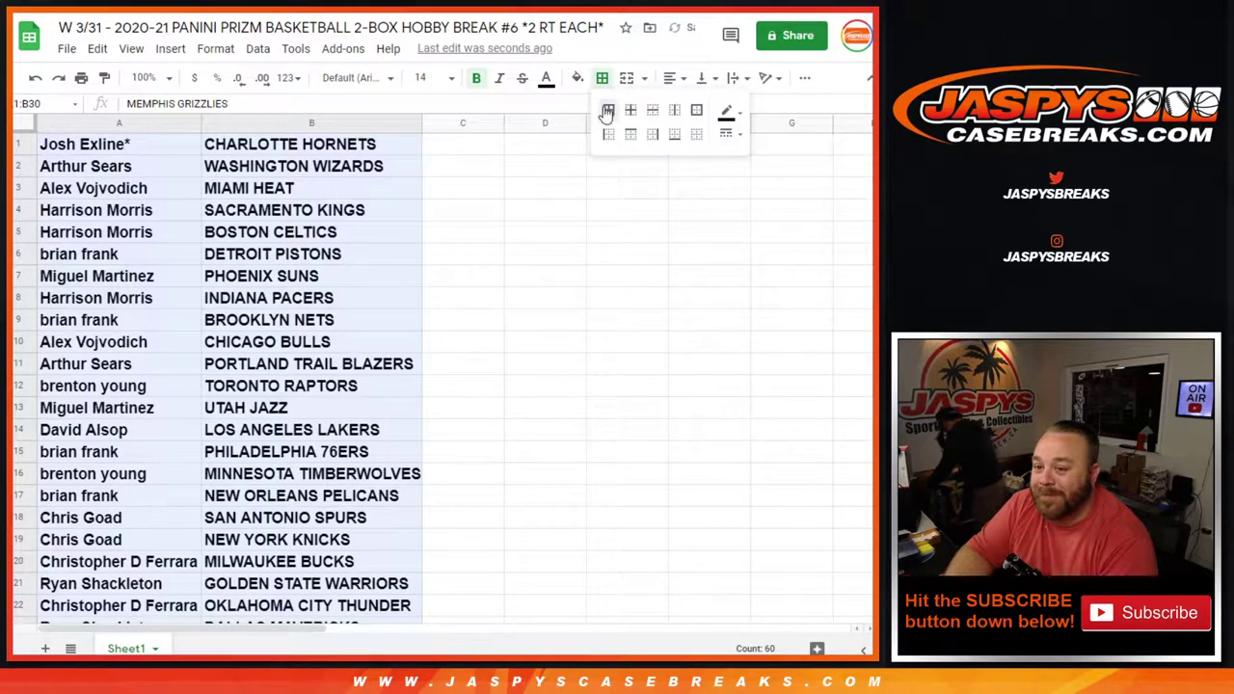
click(607, 111)
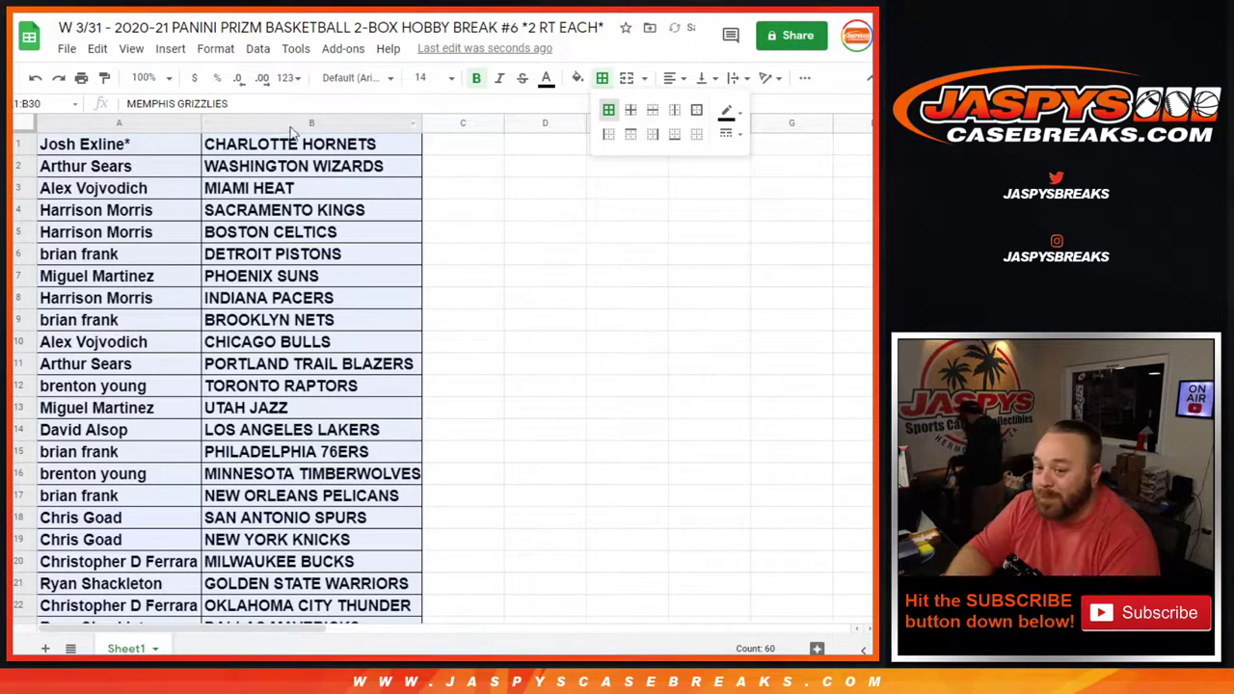
- Sort the sheet from A to Z by the team names in column B
click(412, 128)
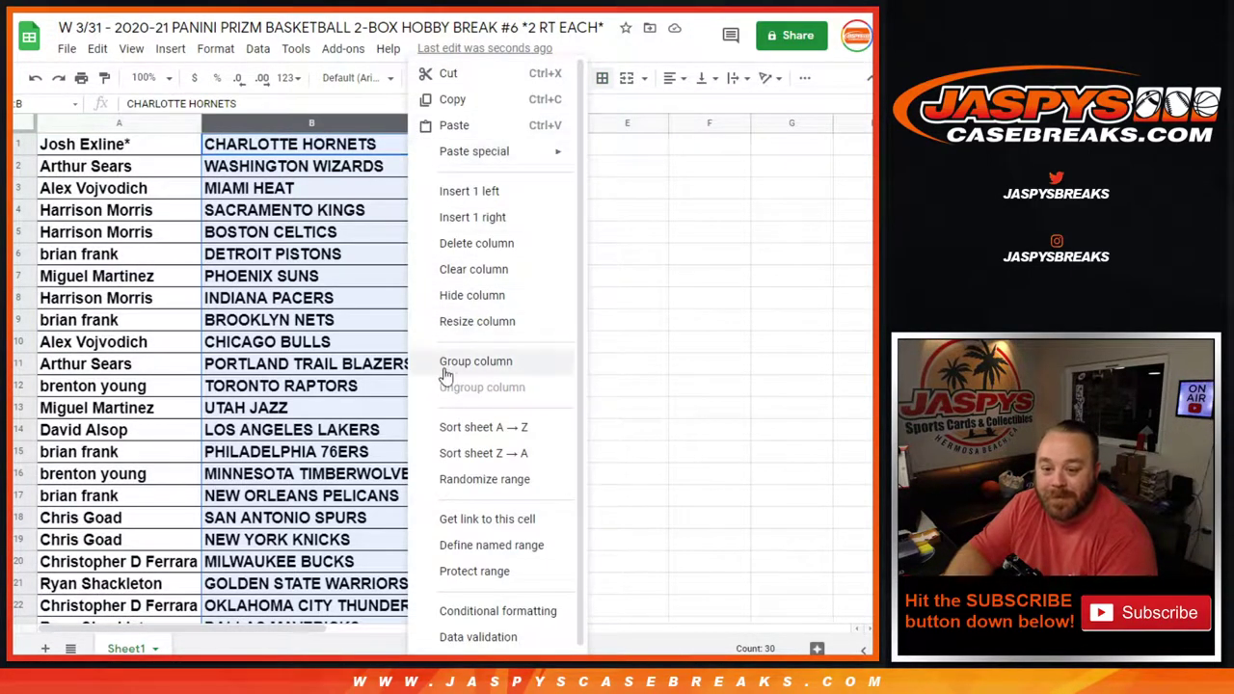
click(467, 429)
click(352, 363)
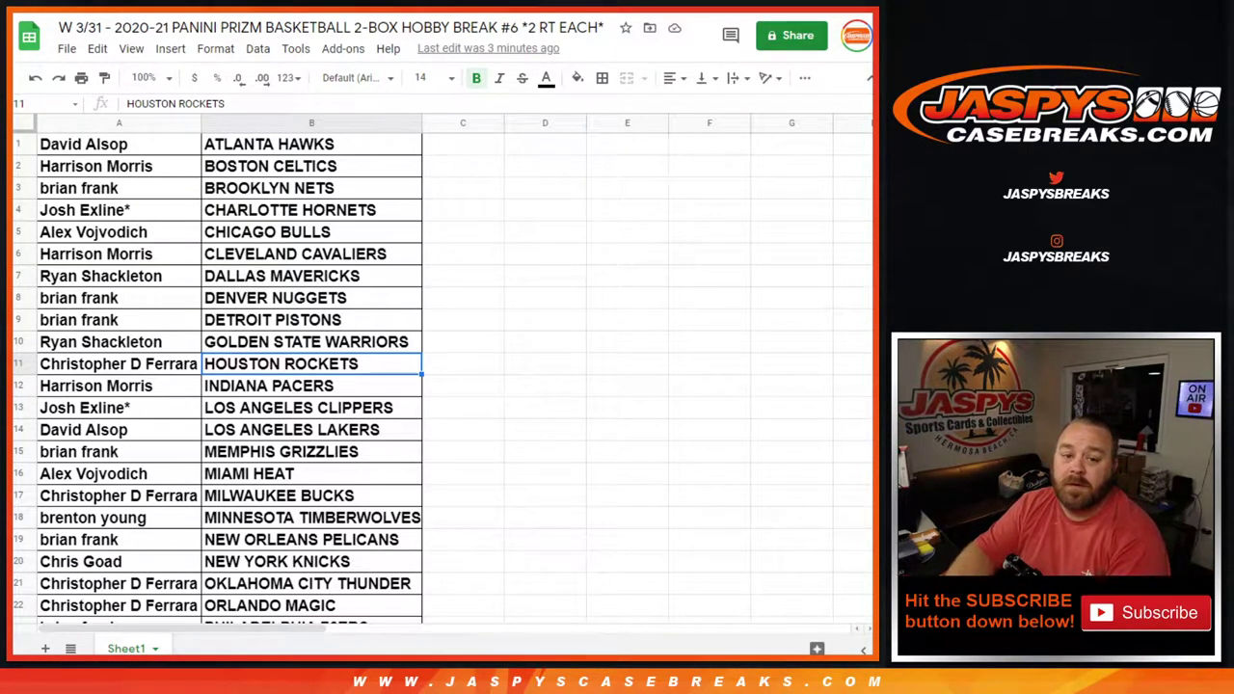
- Print the current sheet in portrait orientation with the workbook title included in the header
click(67, 48)
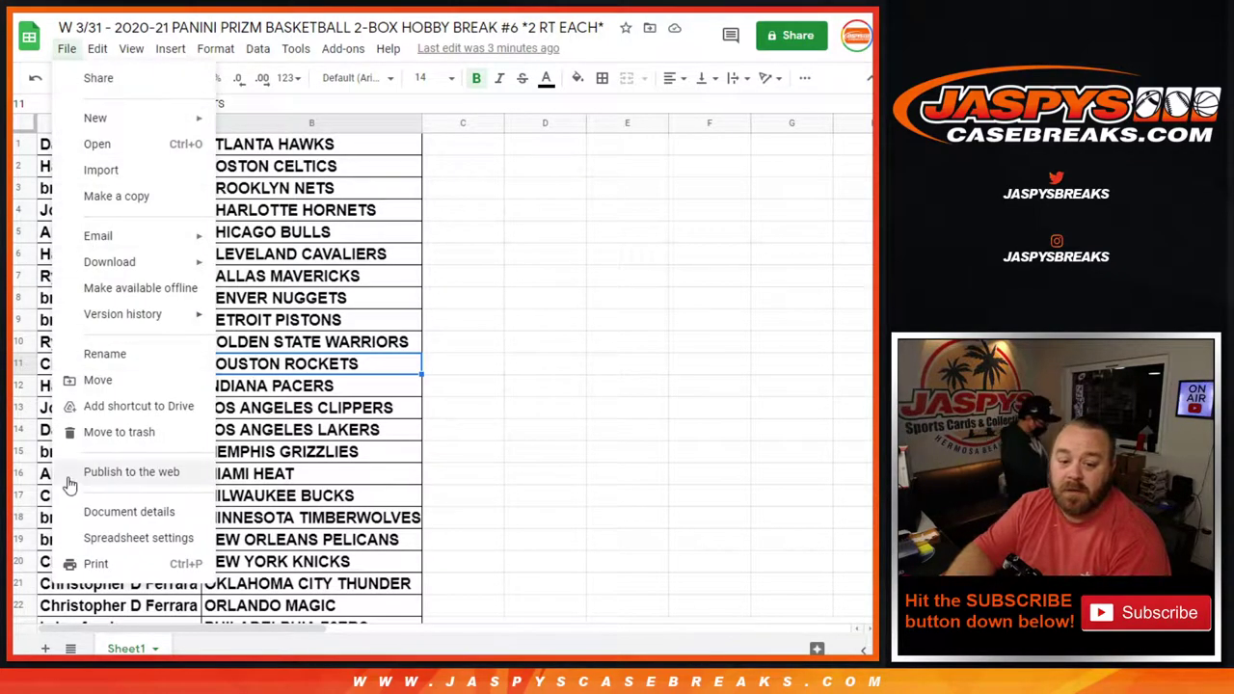
click(101, 564)
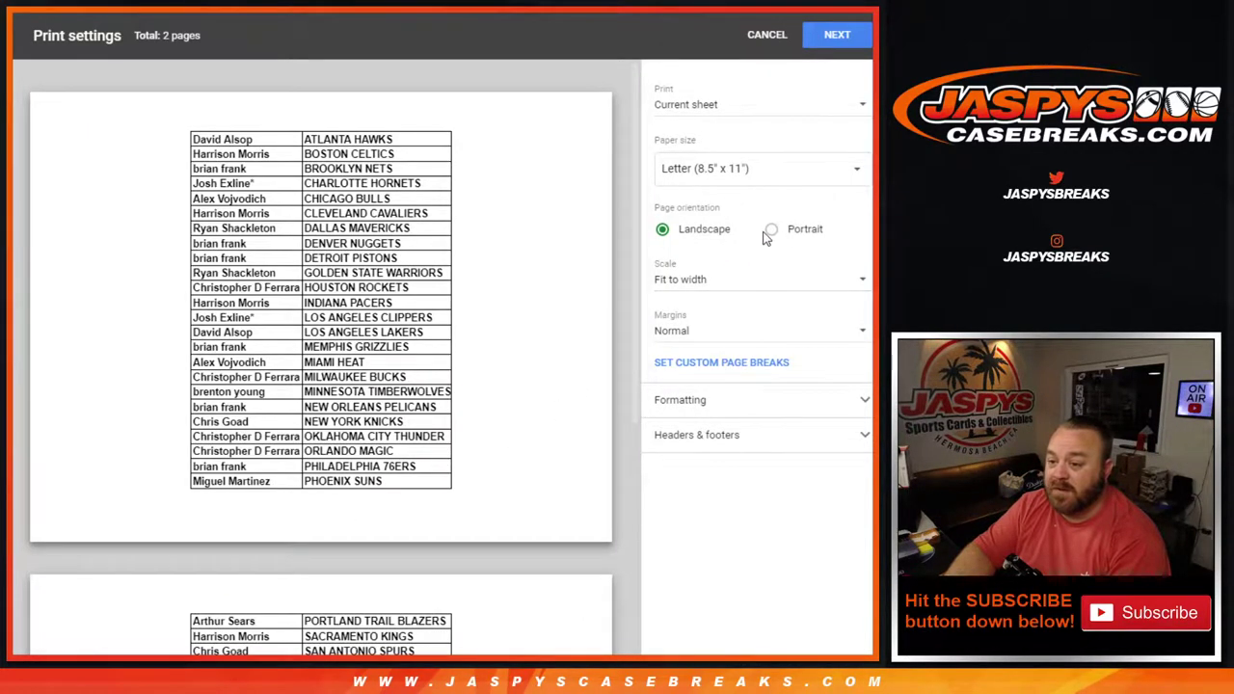
click(771, 231)
click(725, 436)
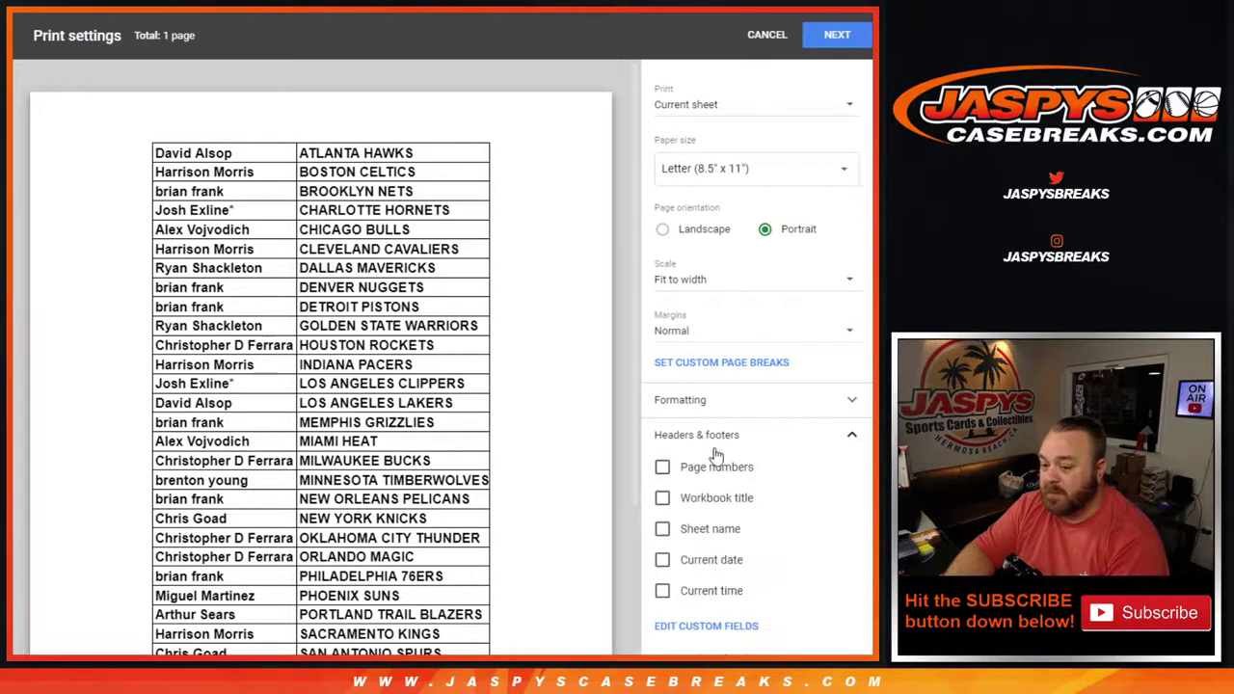
click(662, 499)
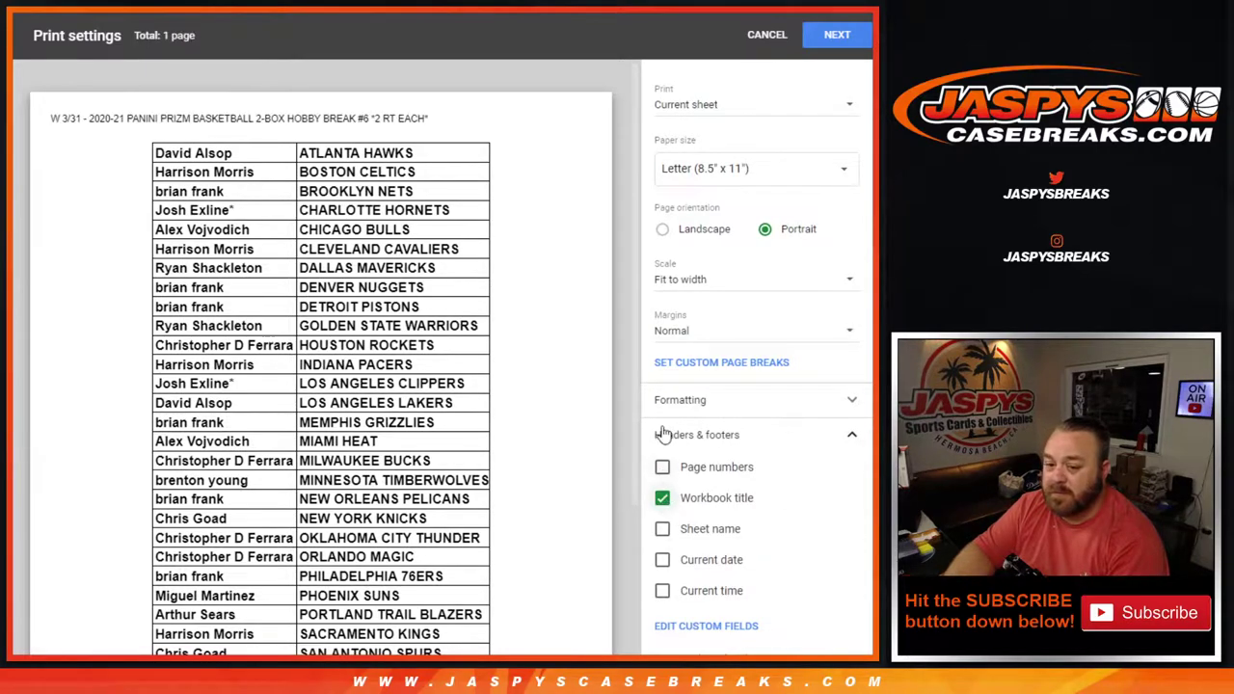
click(817, 40)
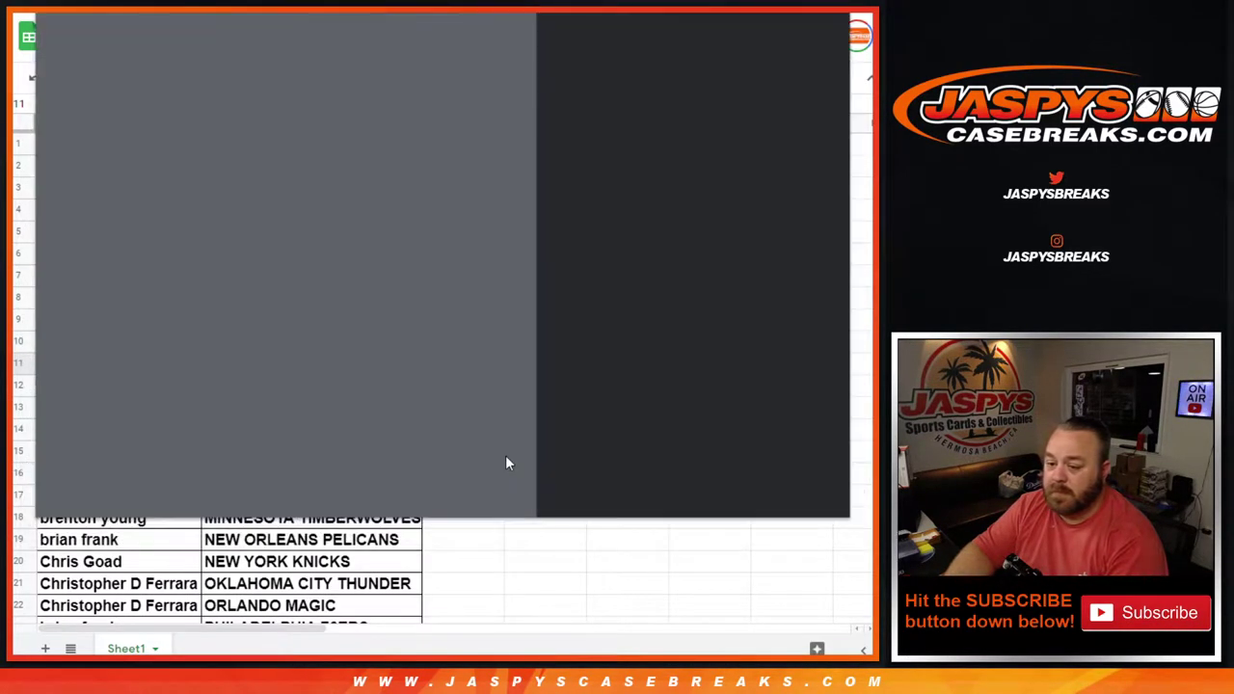
click(743, 491)
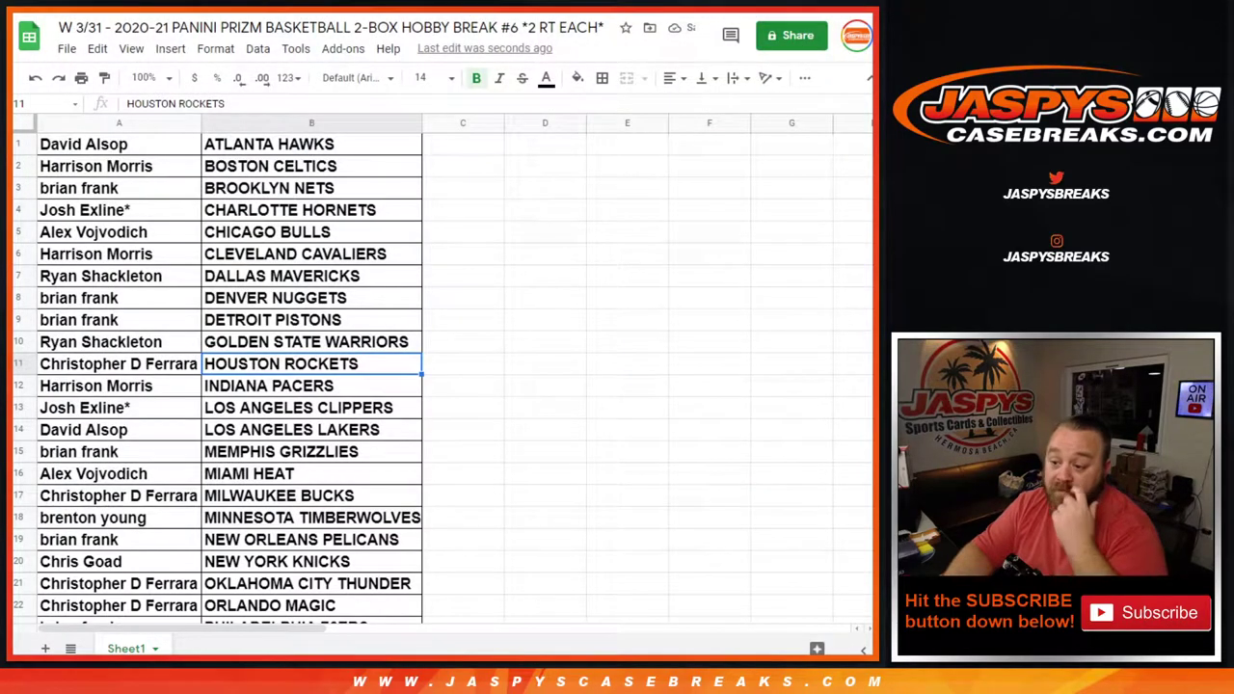